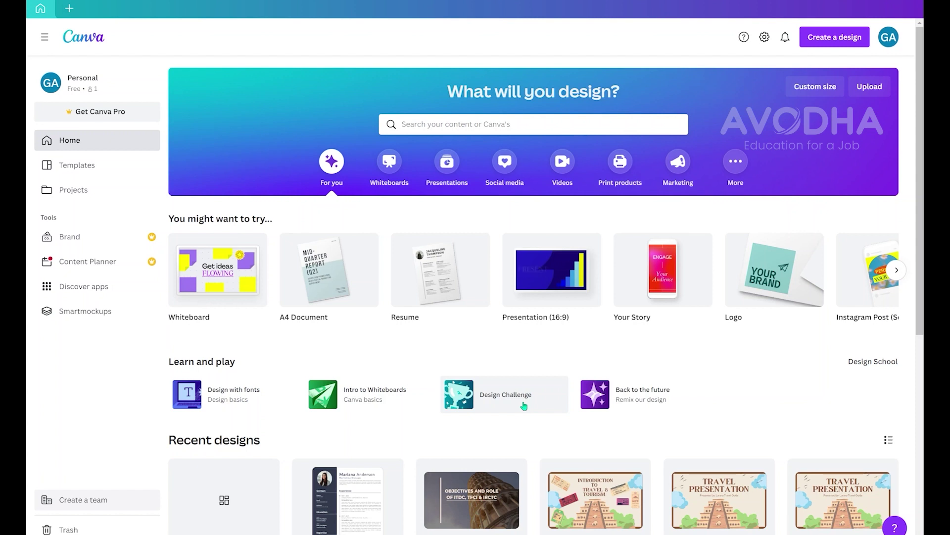
- Open the template gallery and go to the Resume templates collection
left_click(86, 164)
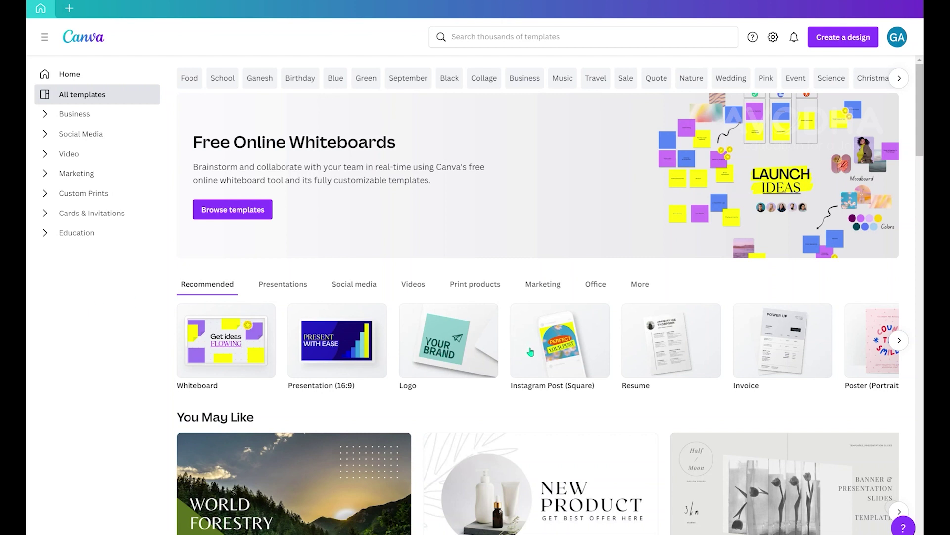
left_click(683, 343)
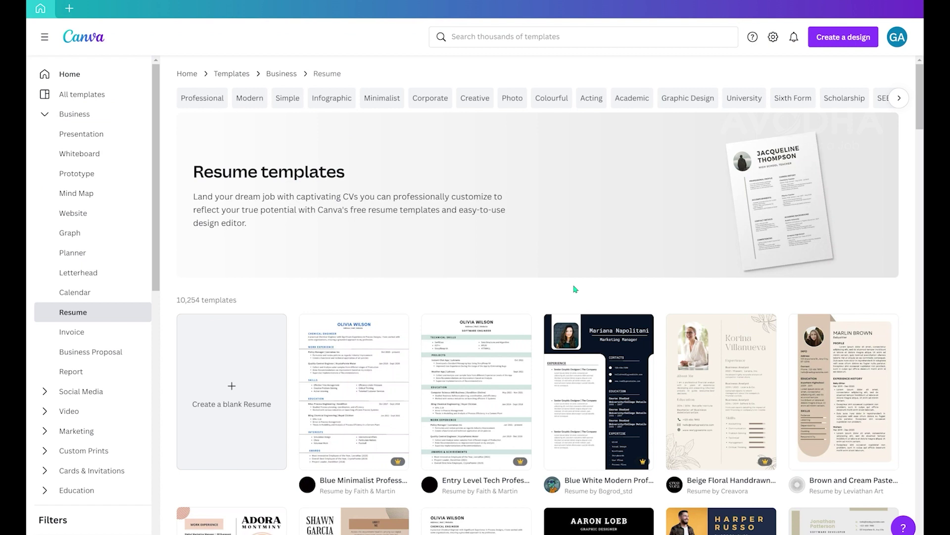
- Scroll through the 10,254 Resume templates and back up the page
scroll(576, 288, "down", 6)
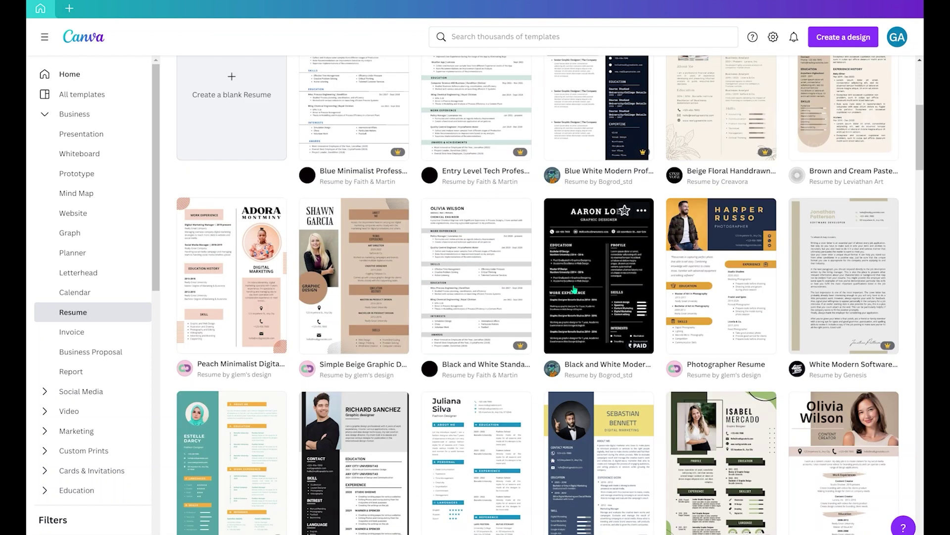
scroll(574, 290, "up", 6)
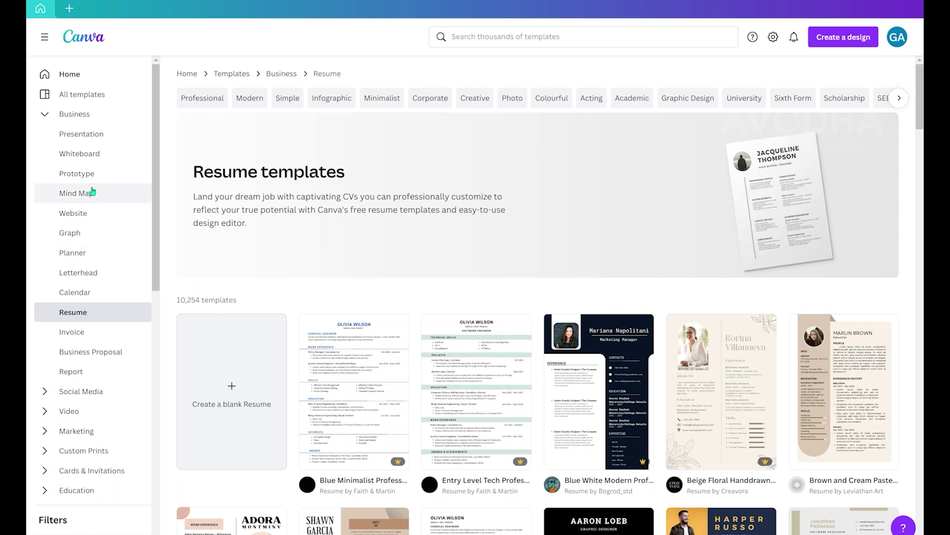
scroll(91, 192, "down", 10)
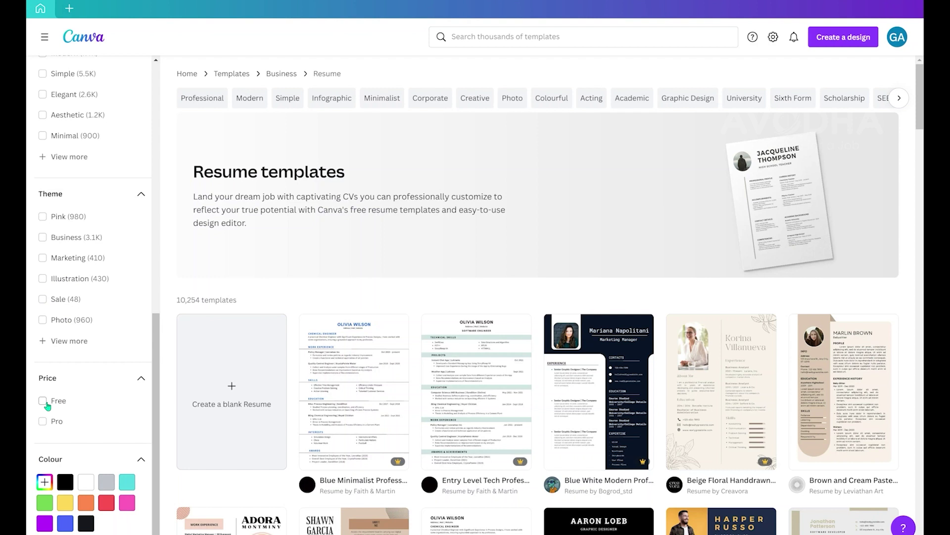
- Apply the Free price filter, narrowing the resumes to 6,320 templates
left_click(46, 404)
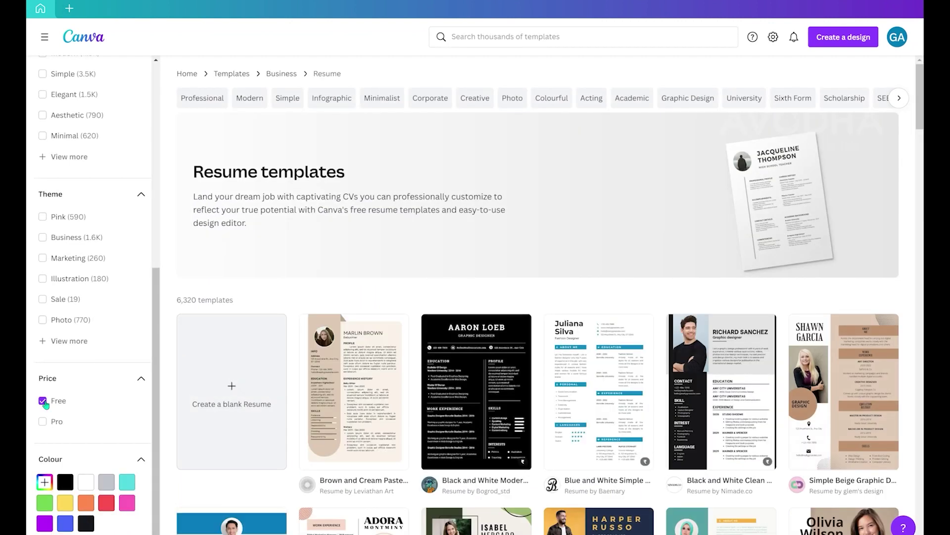
scroll(569, 421, "down", 4)
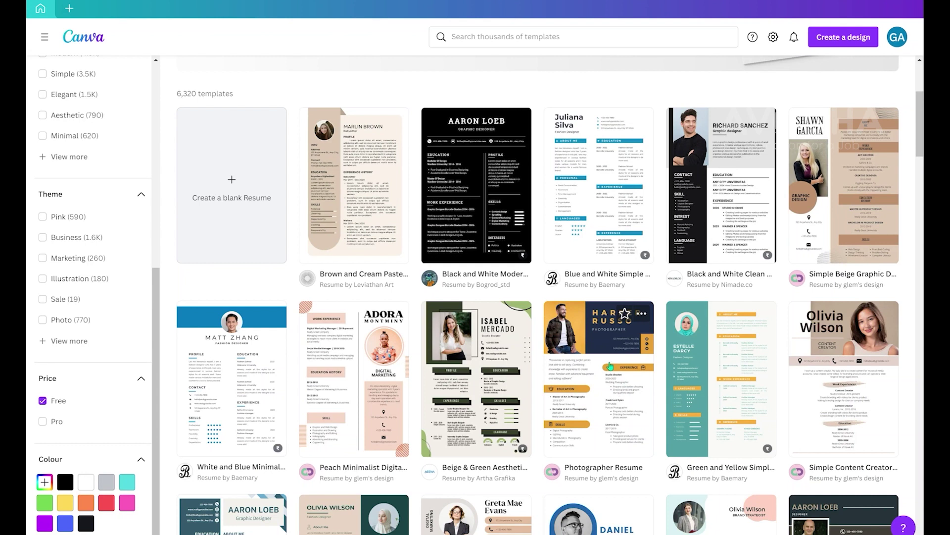
mouse_move(453, 203)
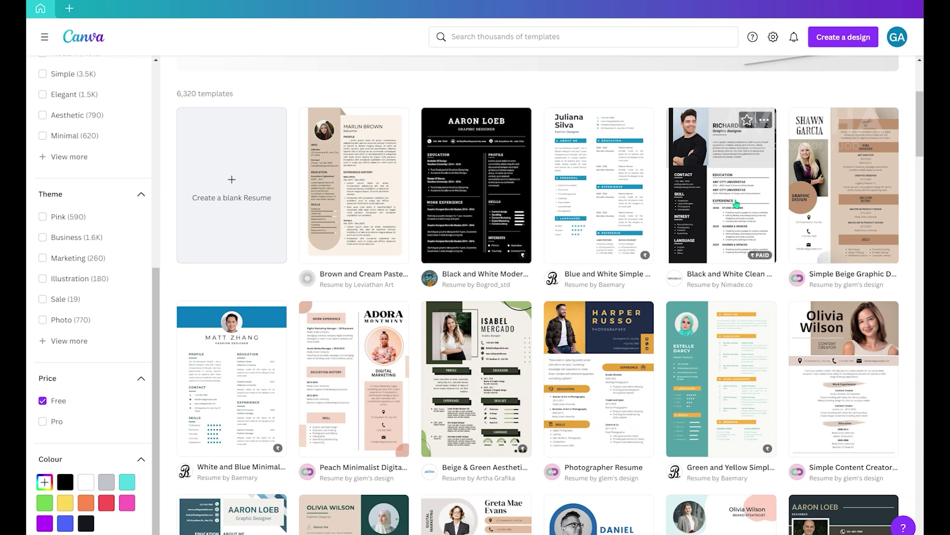
- Customise the Black and White Clean Personal Resume template and select its name heading
left_click(736, 204)
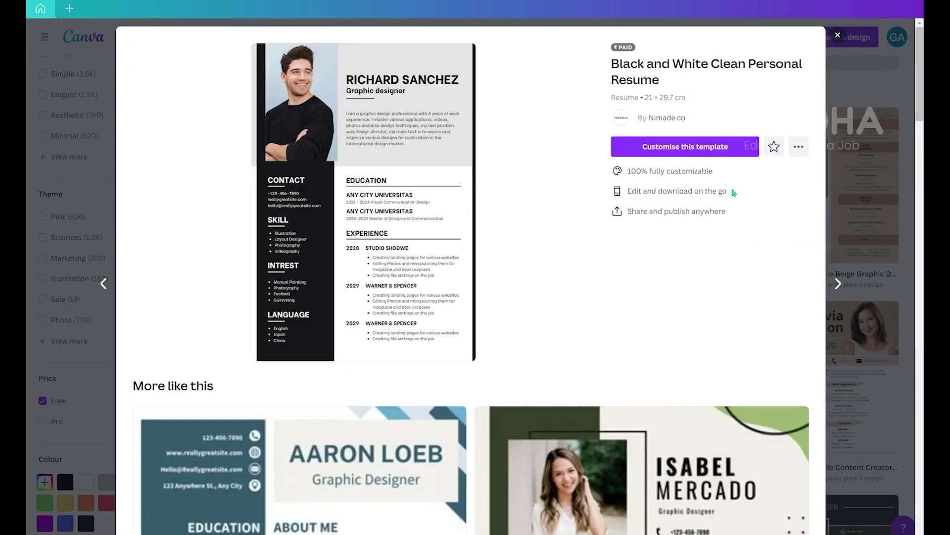
left_click(718, 147)
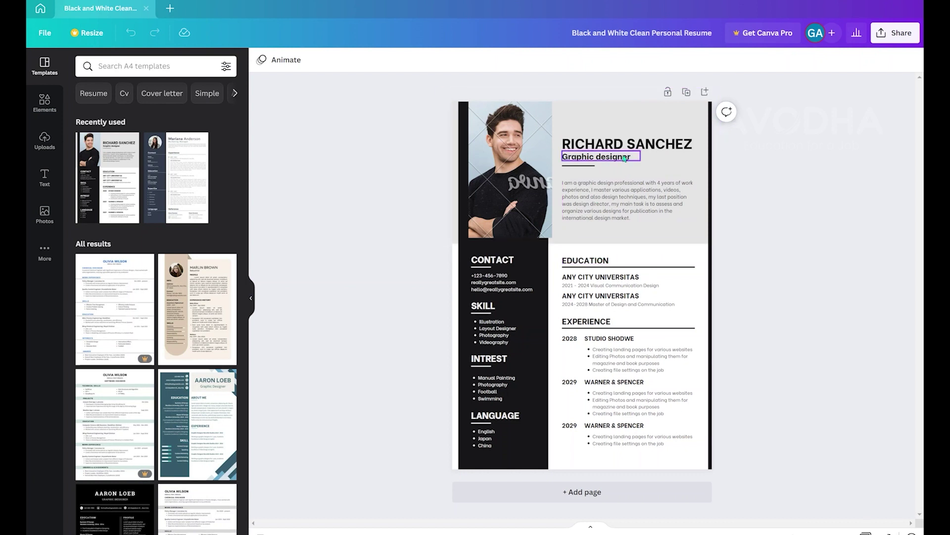
left_click(644, 145)
- Replace the sample name heading with the new owner's full name, then select the job title
double_click(666, 146)
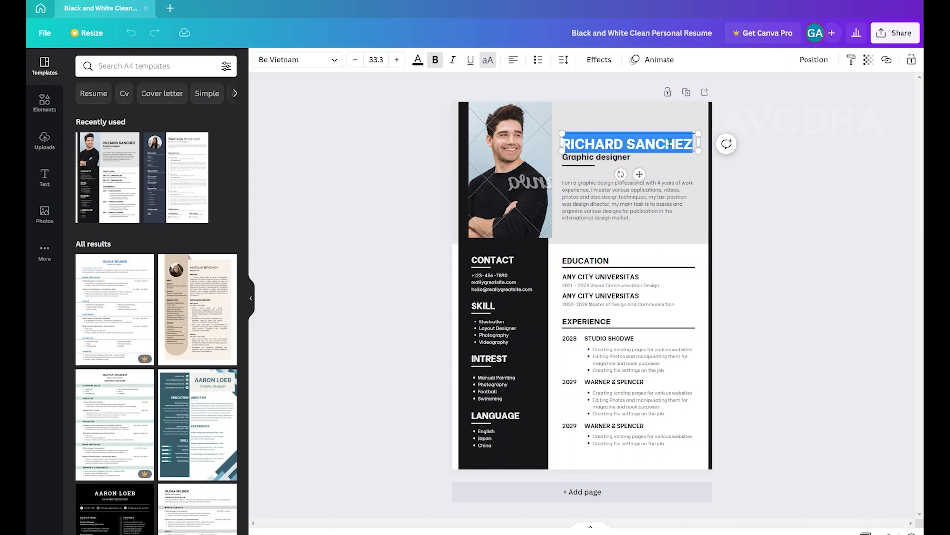
key("BackSpace")
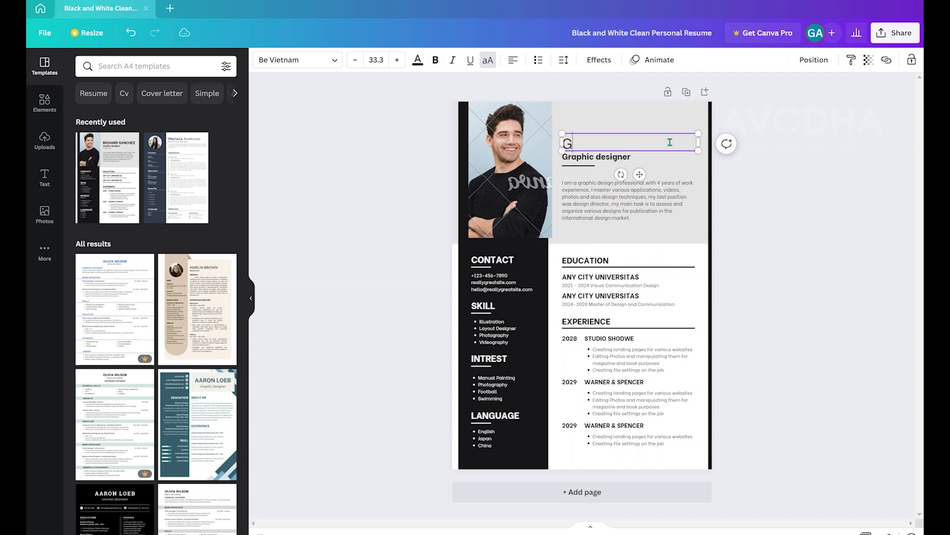
key("Return")
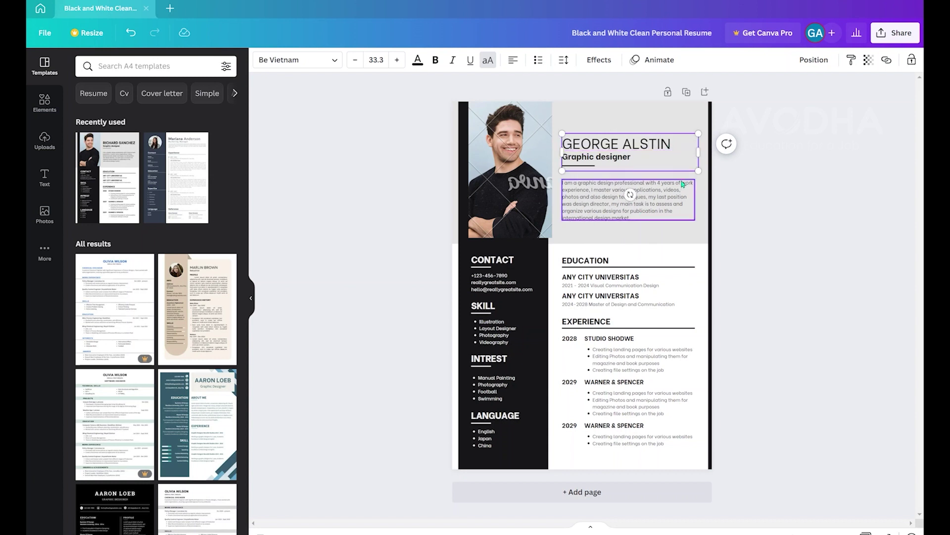
left_click(700, 188)
left_click(596, 160)
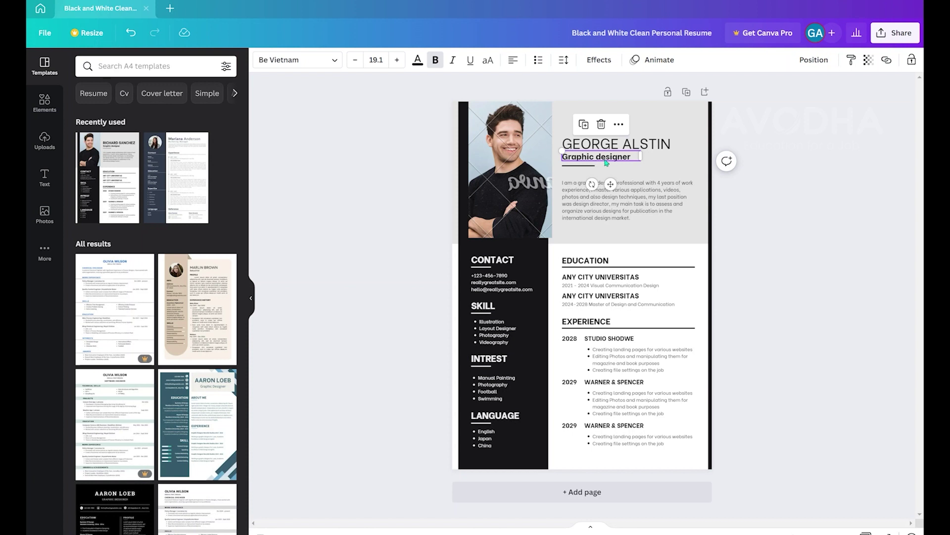
double_click(607, 162)
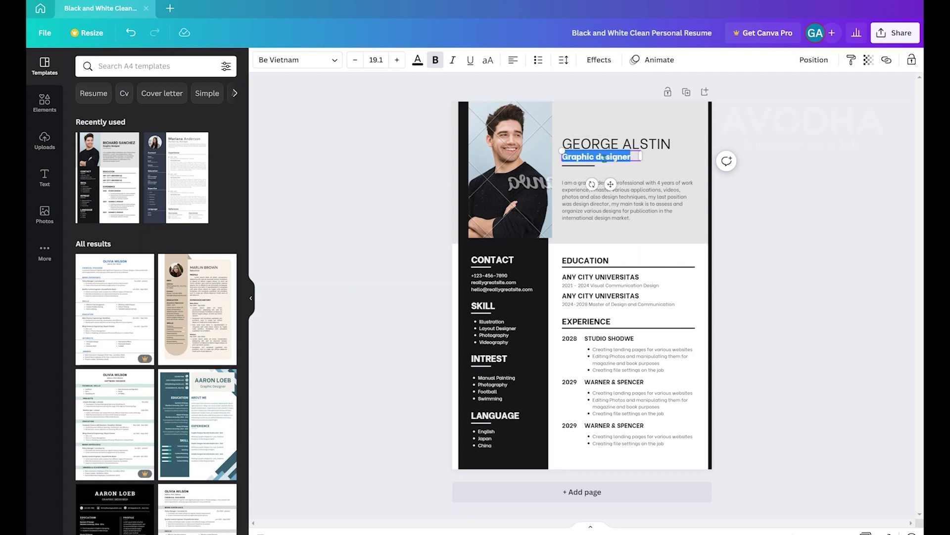
- Enter 'Digital Marketer' as the job title and deselect everything
type("Digital Marketer")
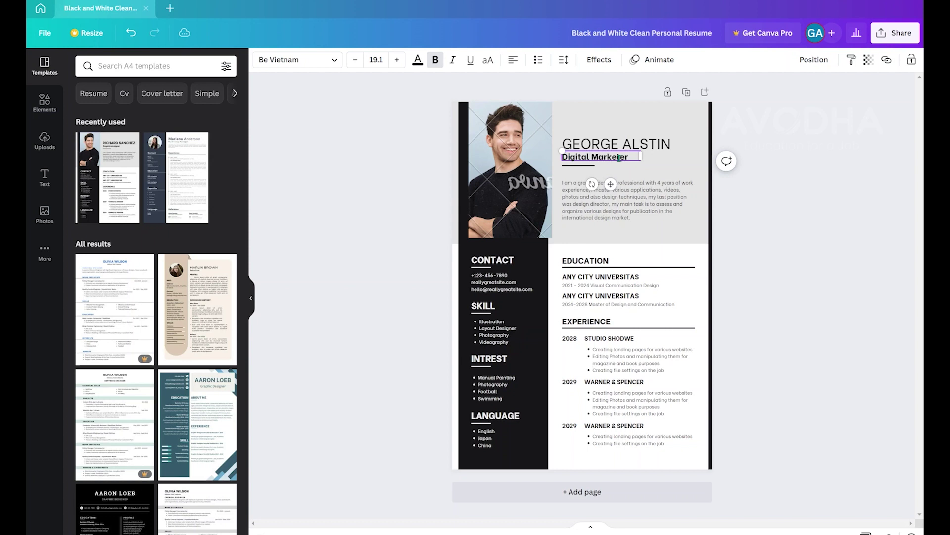
left_click(698, 124)
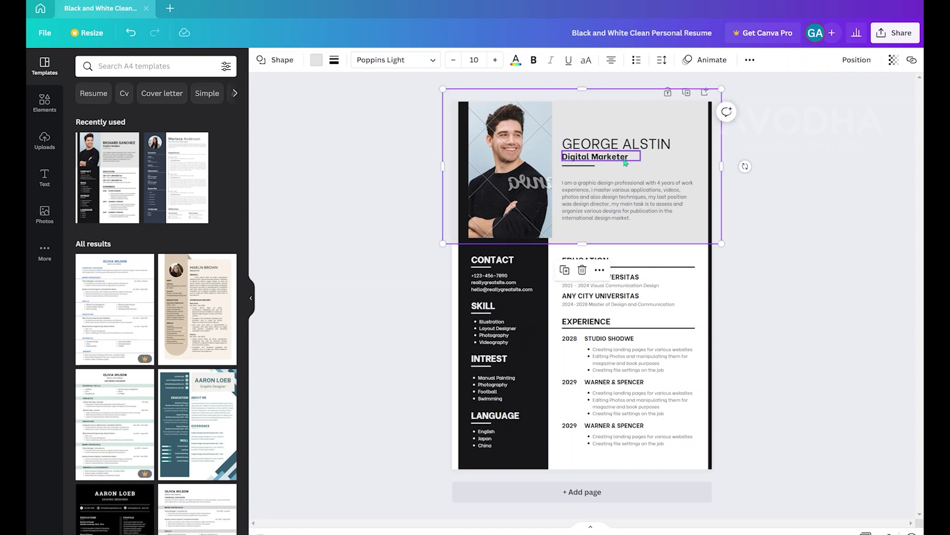
left_click(418, 246)
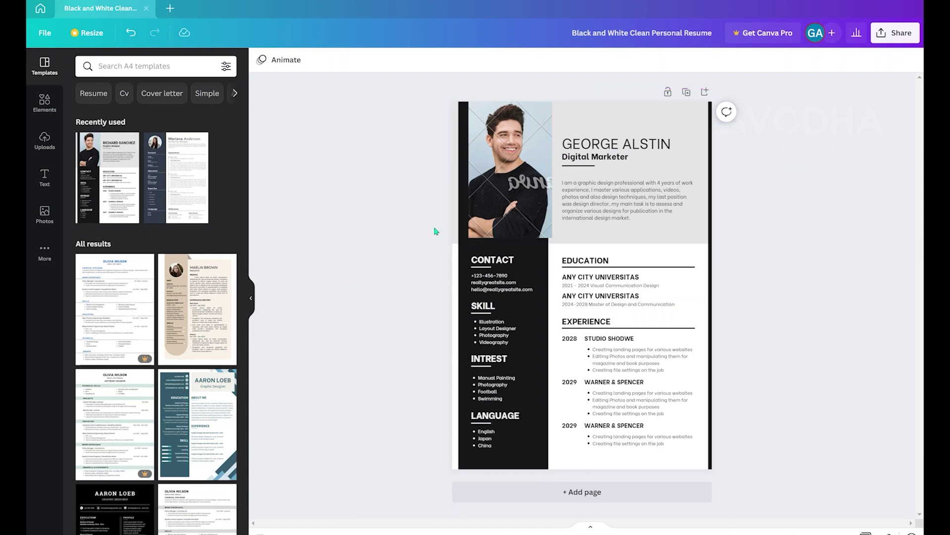
- Delete the portrait photo from the header, keeping its empty image frame
left_click(537, 158)
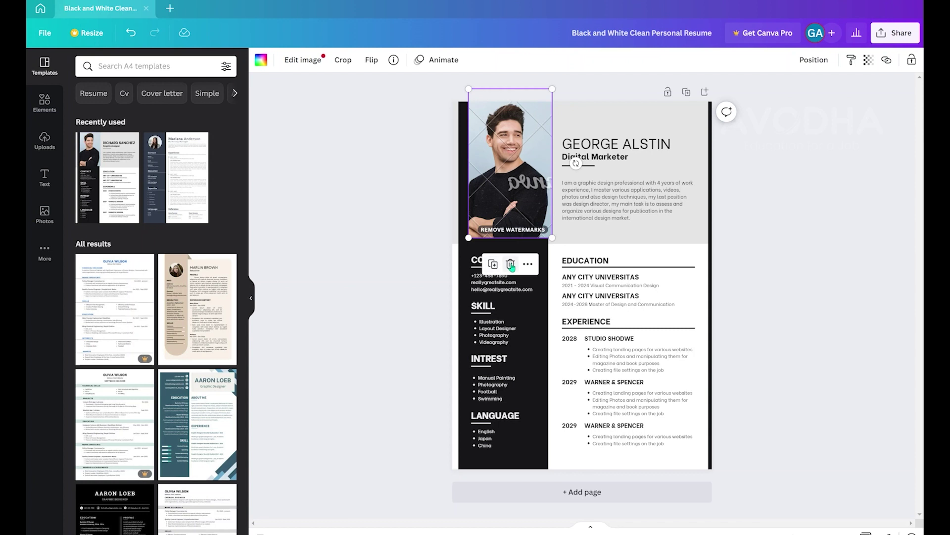
left_click(511, 265)
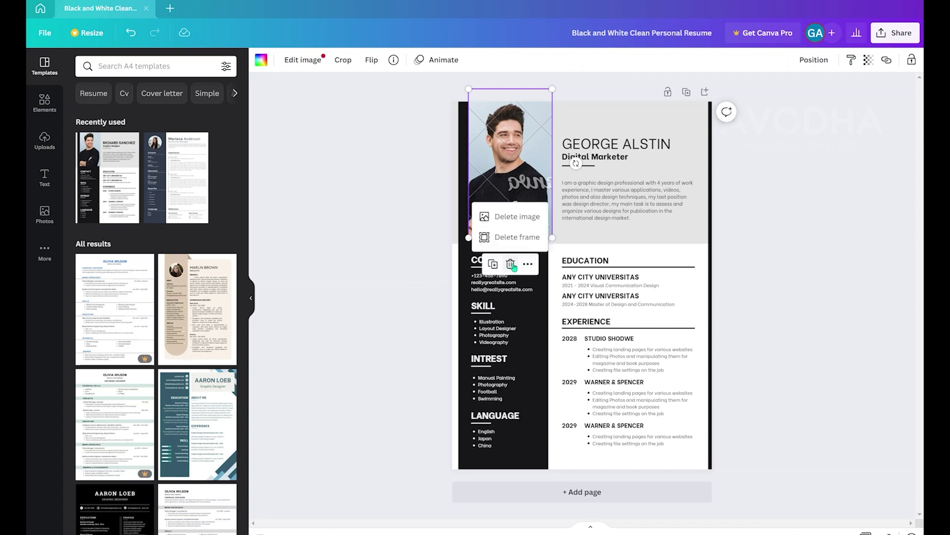
left_click(513, 218)
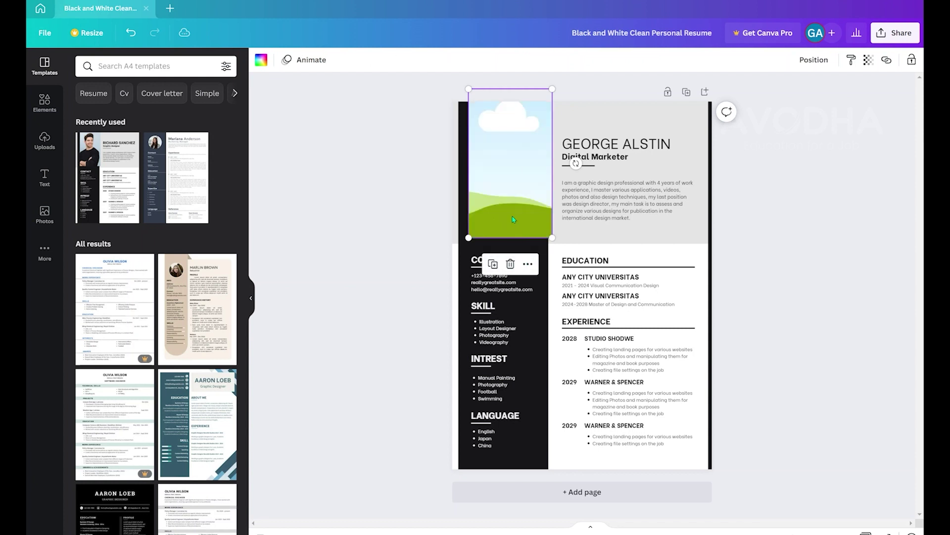
- Check the empty frame's right-click actions and close them without changes
right_click(516, 163)
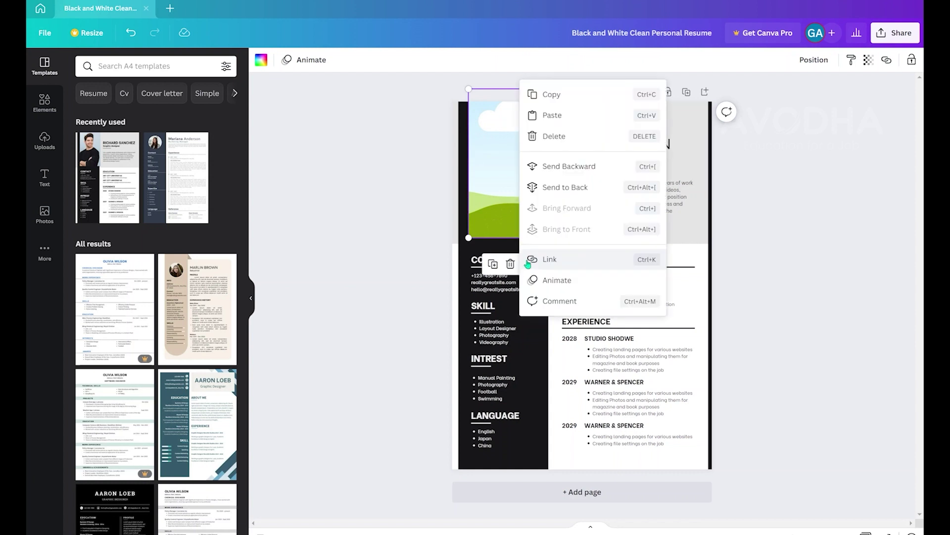
left_click(447, 224)
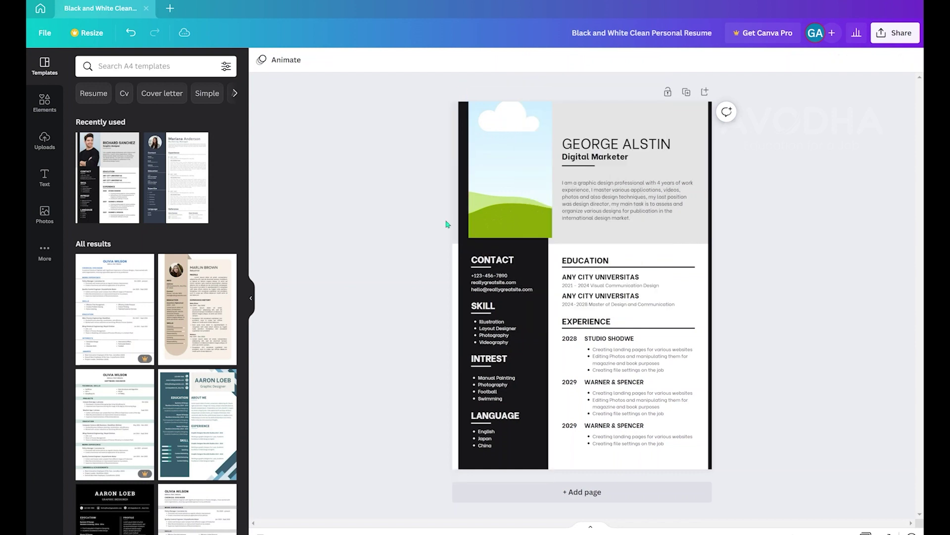
right_click(534, 203)
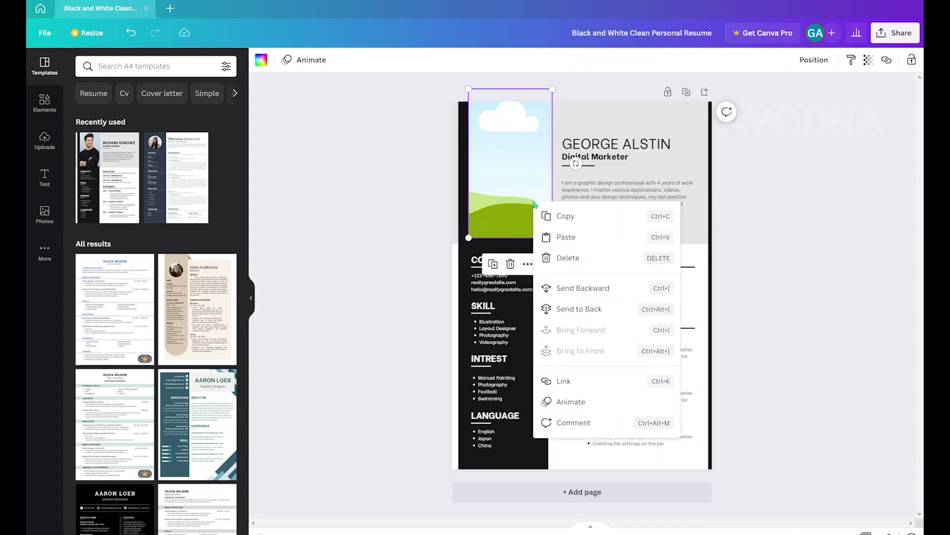
left_click(443, 221)
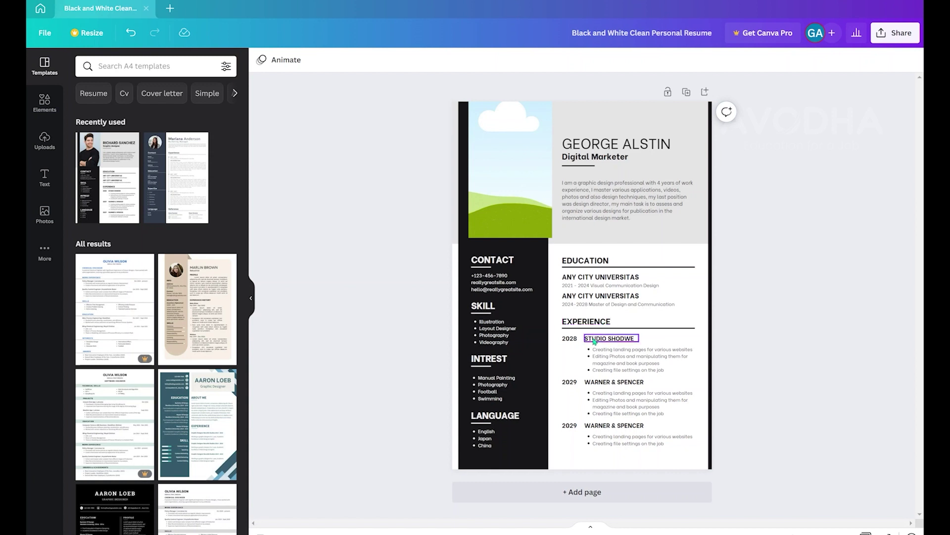
left_click(572, 338)
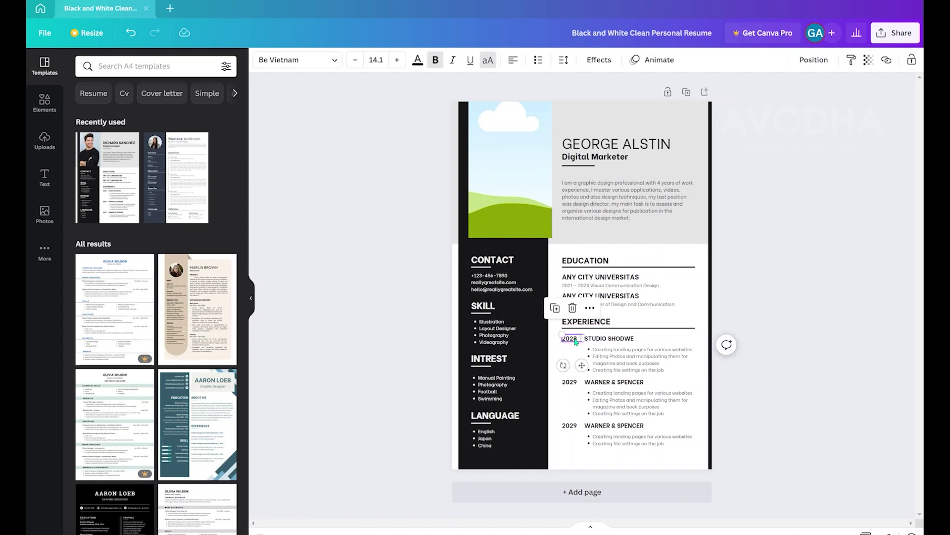
- Change the STUDIO SHODWE experience year from 2028 to 2019
double_click(574, 339)
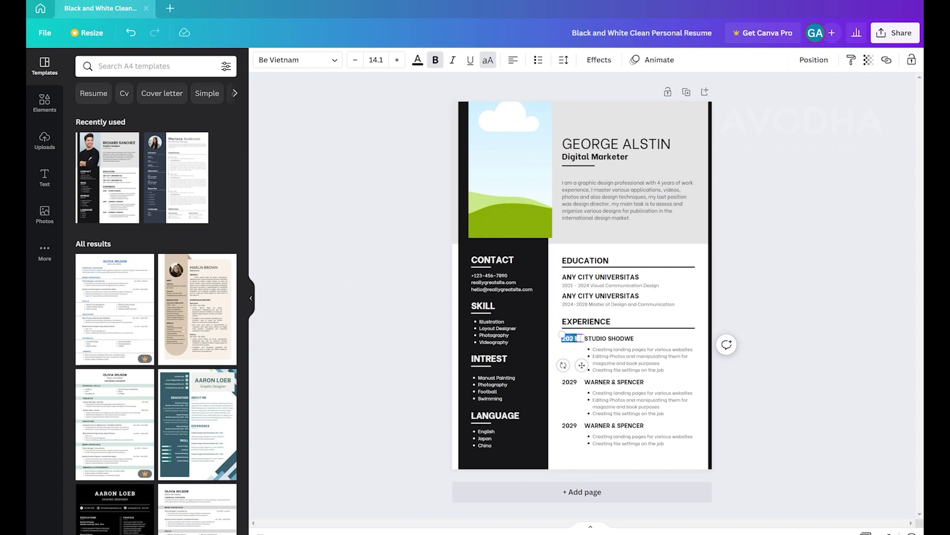
type("2019")
left_click(608, 340)
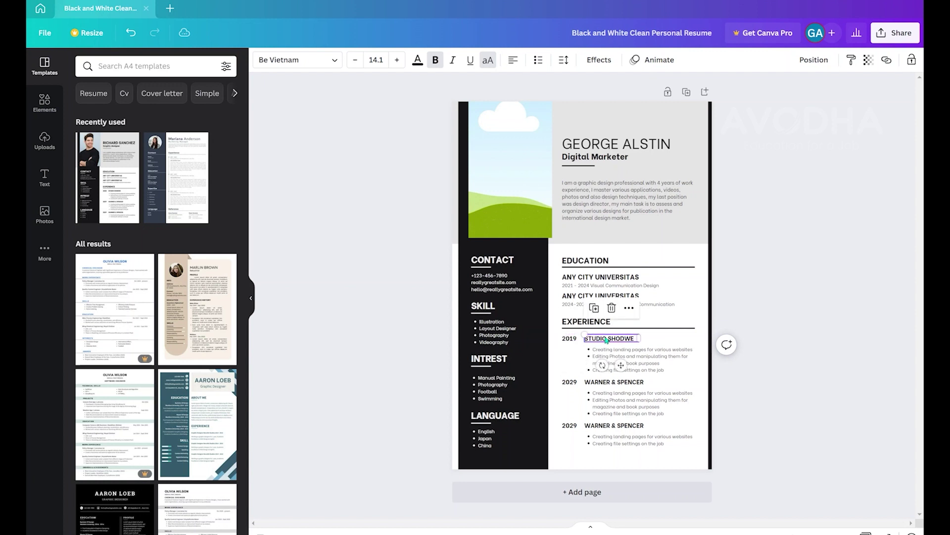
left_click(635, 359)
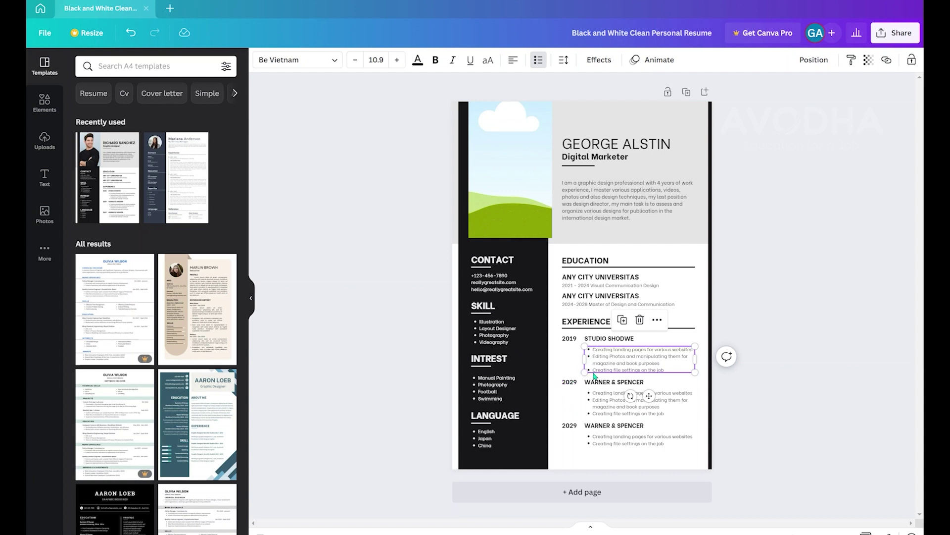
- Delete the third experience entry's 2029 year, WARNER & SPENCER heading and bullet list
left_click(575, 385)
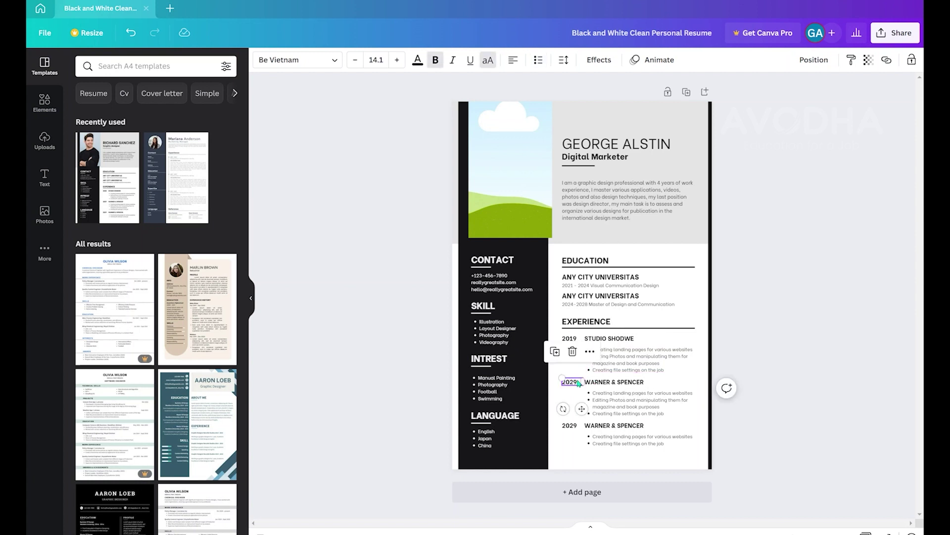
left_click(580, 427)
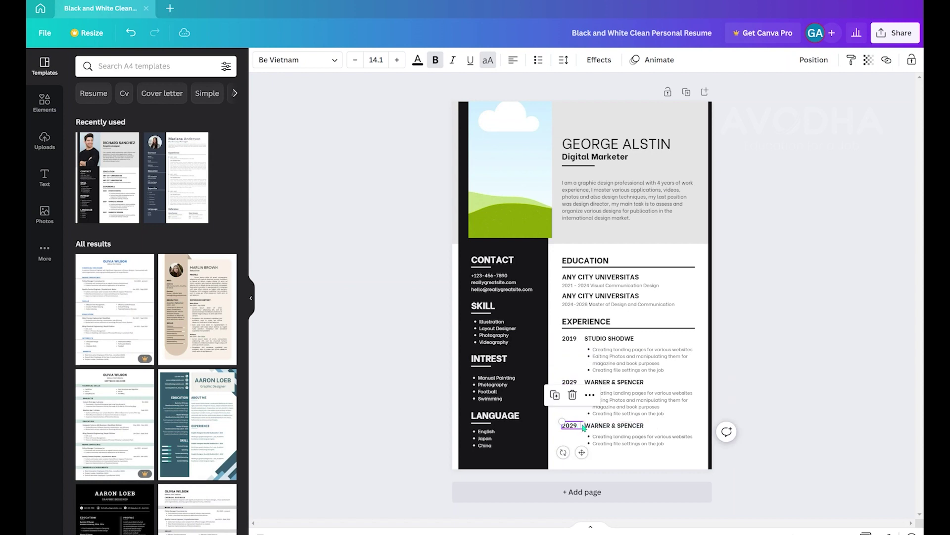
left_click(574, 396)
left_click(612, 426)
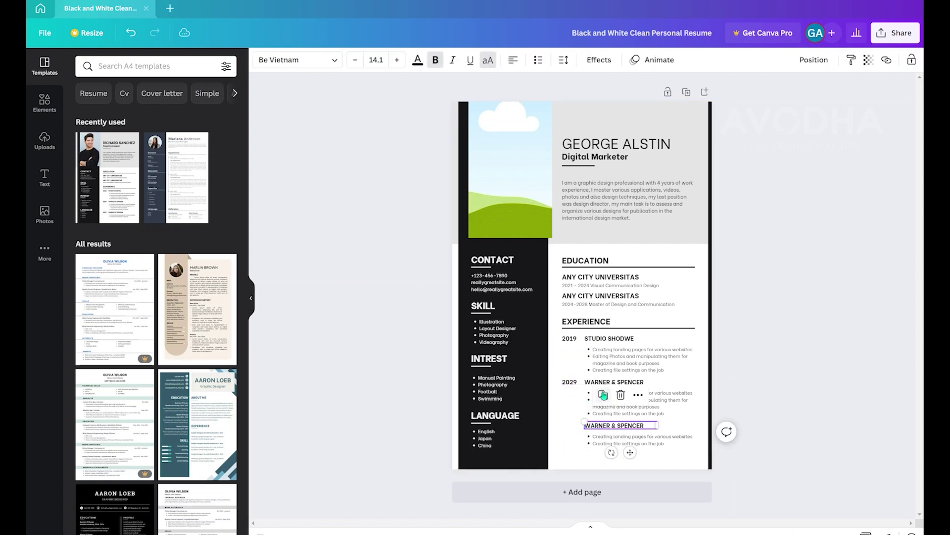
left_click(621, 395)
left_click(613, 428)
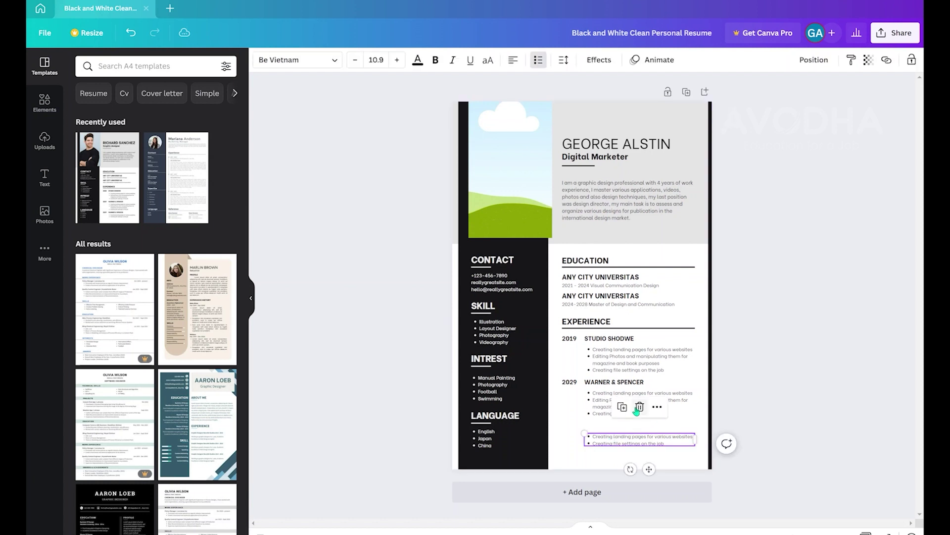
key("Delete")
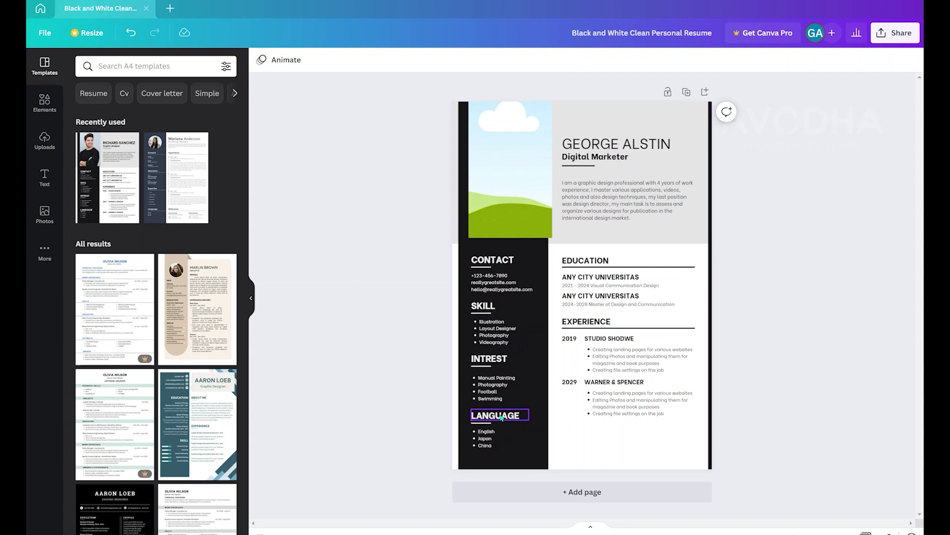
left_click(889, 37)
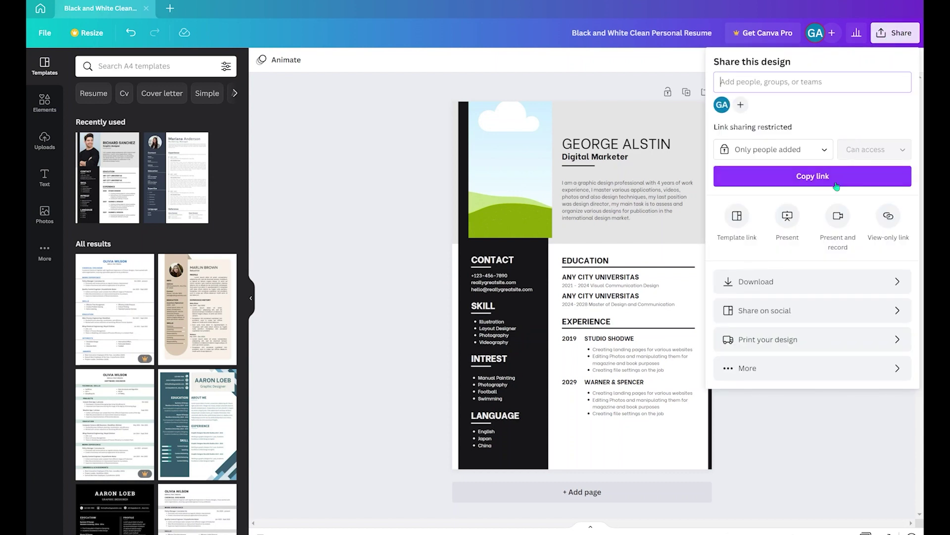
- Download the resume as a PDF Standard file
left_click(810, 278)
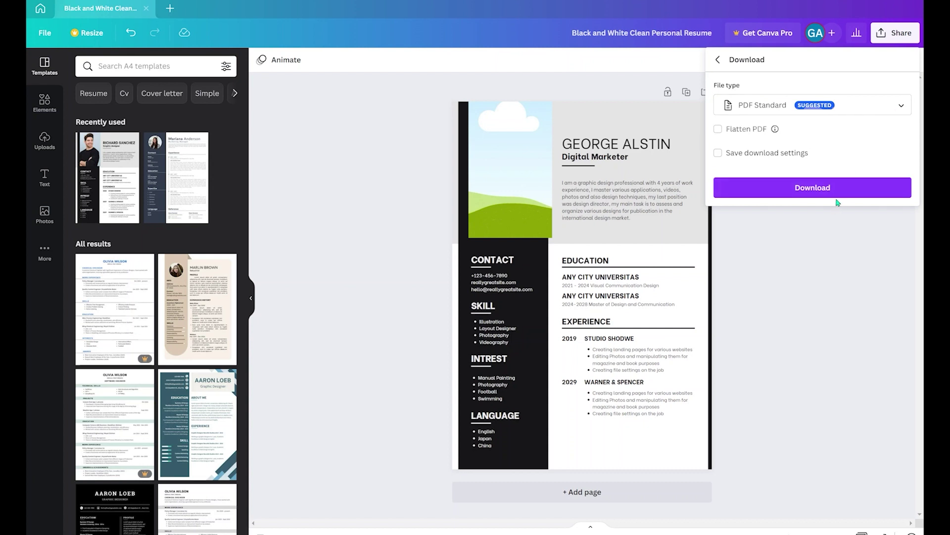
left_click(828, 229)
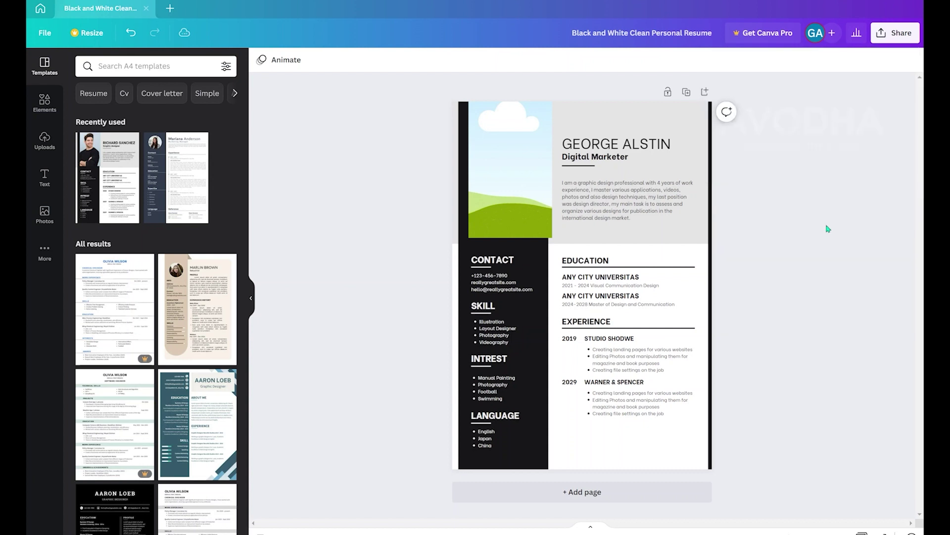